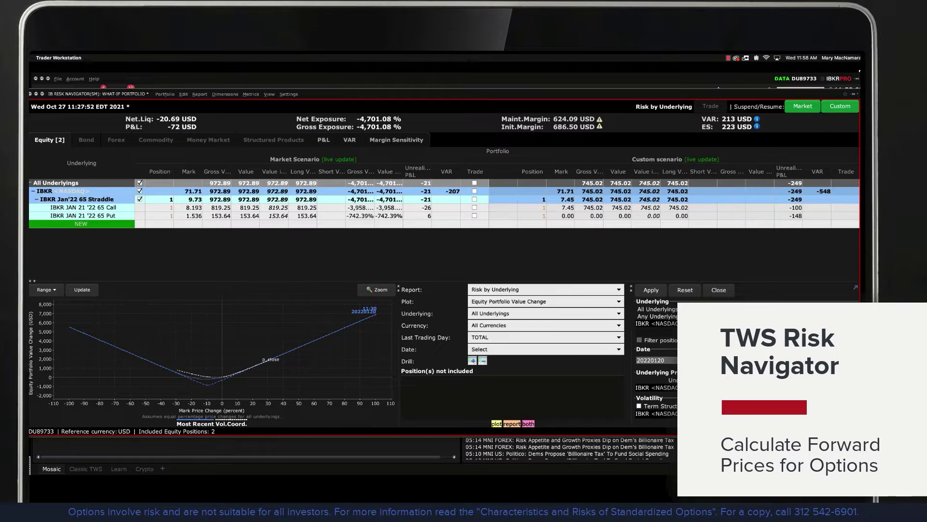
# - Reset the IBKR straddle's custom scenario and apply a -50 volatility % change
pyautogui.click(651, 290)
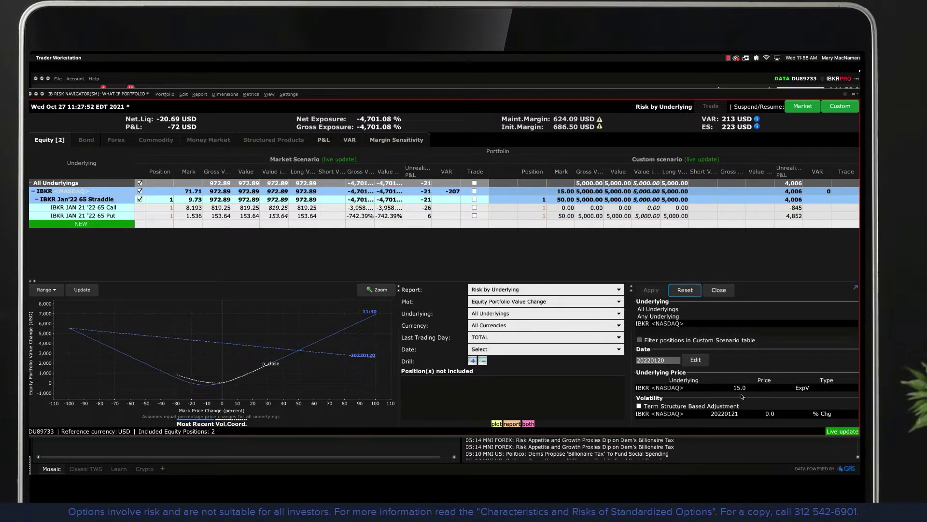
pyautogui.press('space')
pyautogui.doubleClick(752, 413)
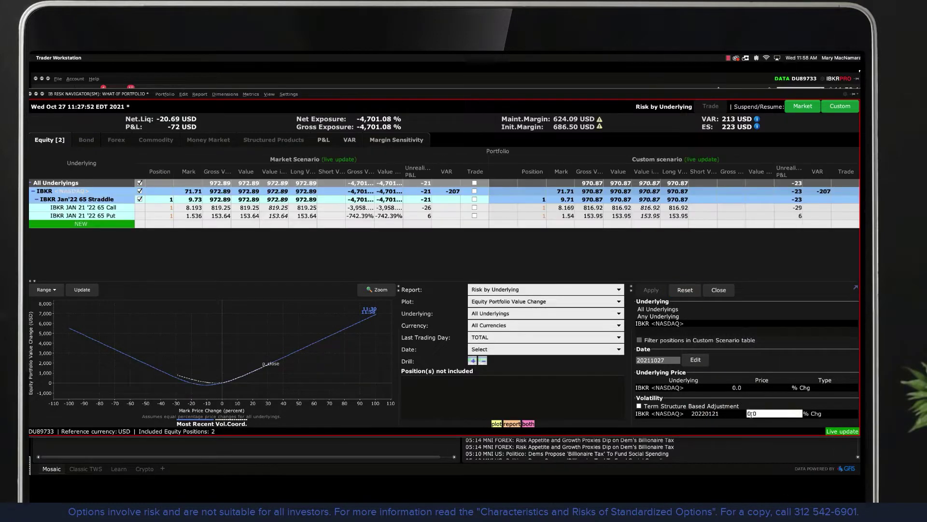
pyautogui.write('-50')
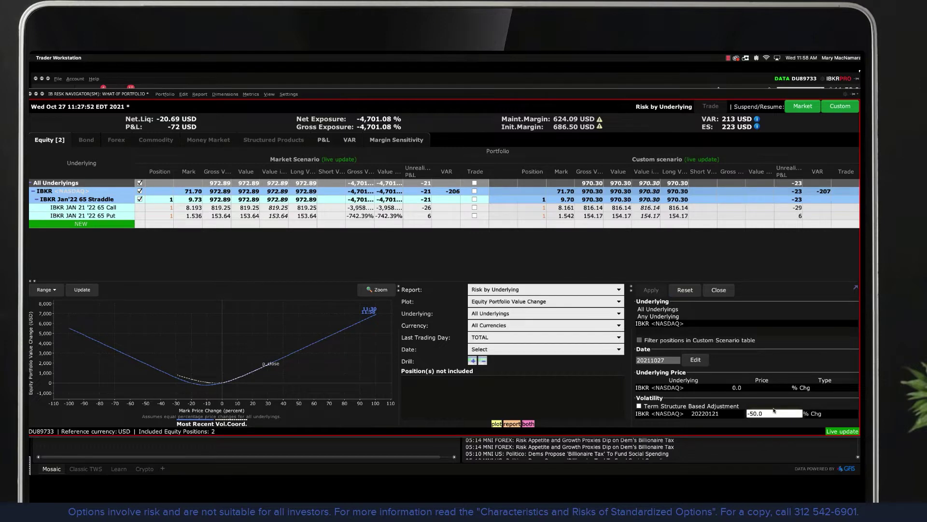
pyautogui.press('Return')
pyautogui.click(652, 290)
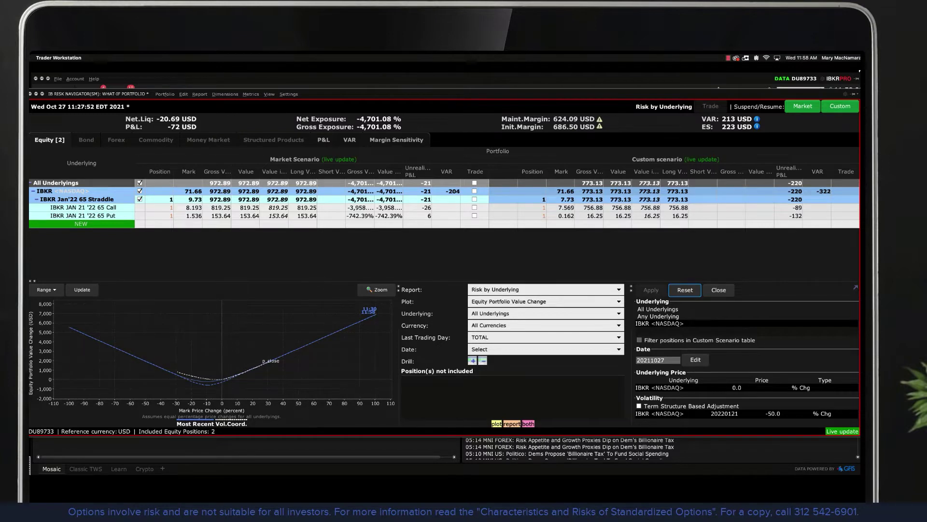
pyautogui.press('super+Tab')
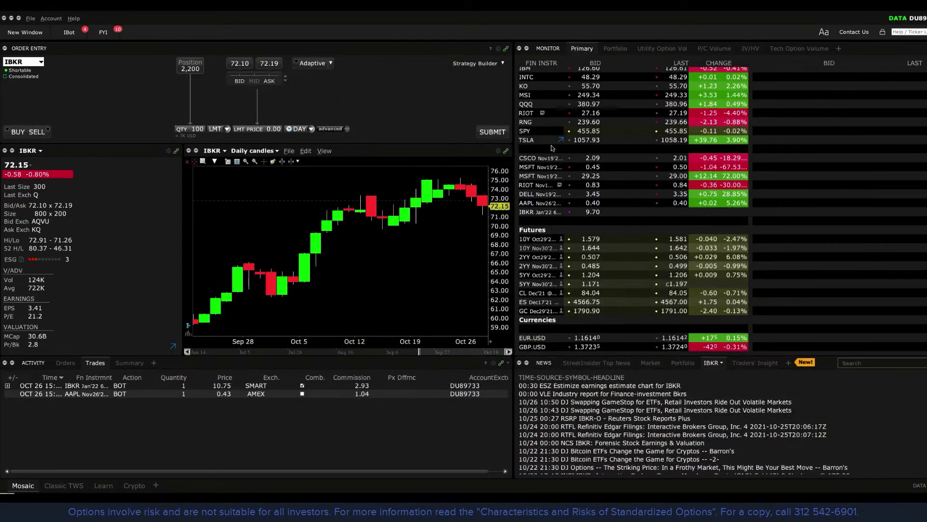
# - Open a new What-If portfolio from the AAPL Nov 26 '21 165 Call row's What-If menu
pyautogui.rightClick(543, 205)
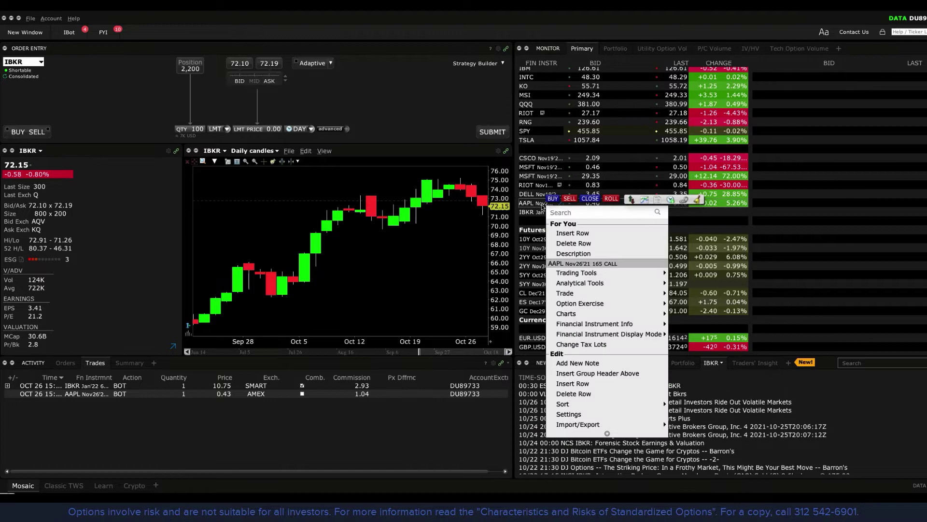
pyautogui.click(608, 433)
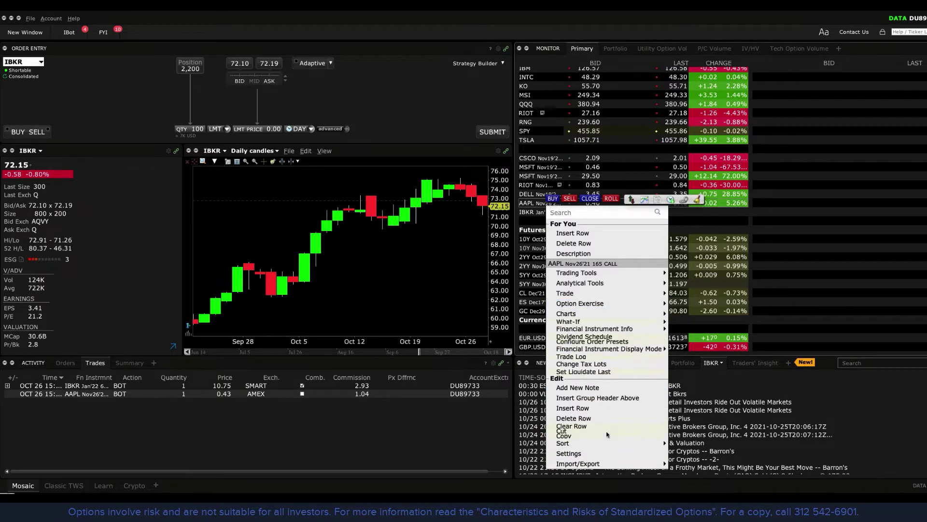
pyautogui.moveTo(594, 326)
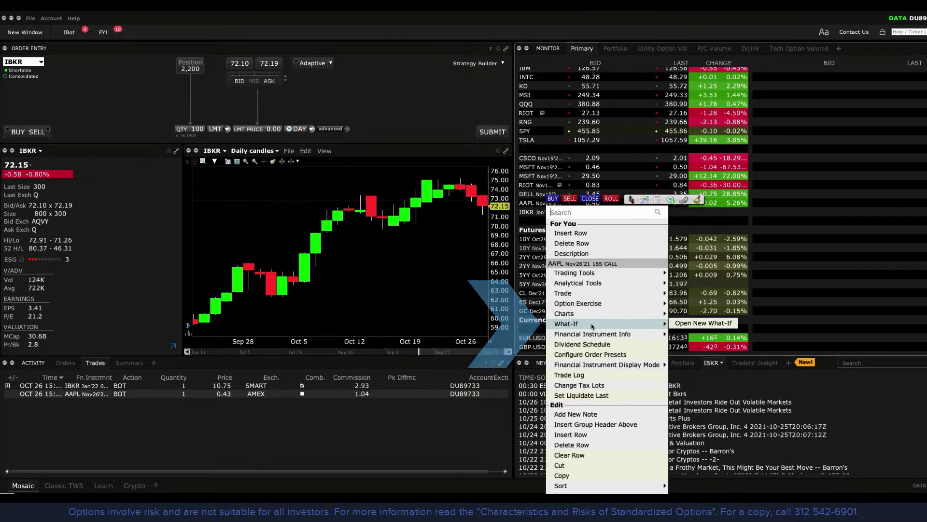
pyautogui.click(703, 323)
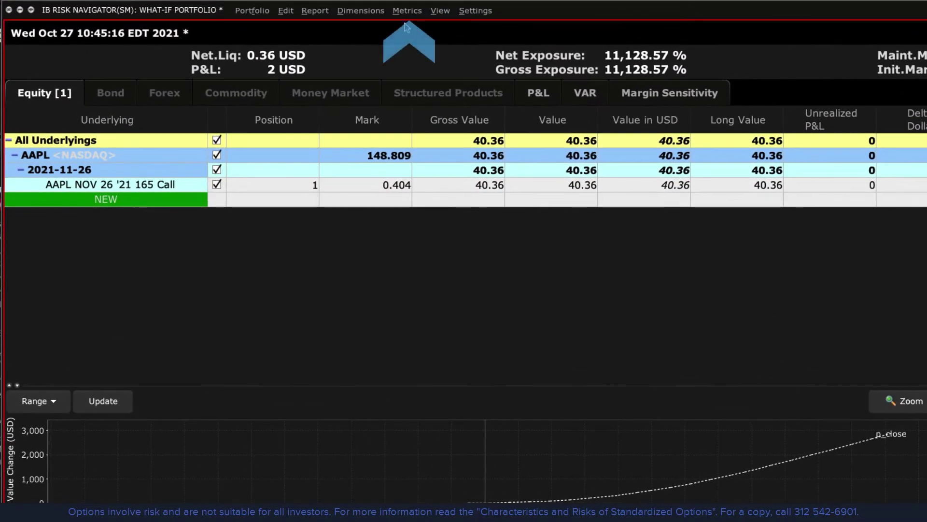
# - Review the Position Risk metric columns, close the list unchanged, and open the View menu
pyautogui.click(247, 88)
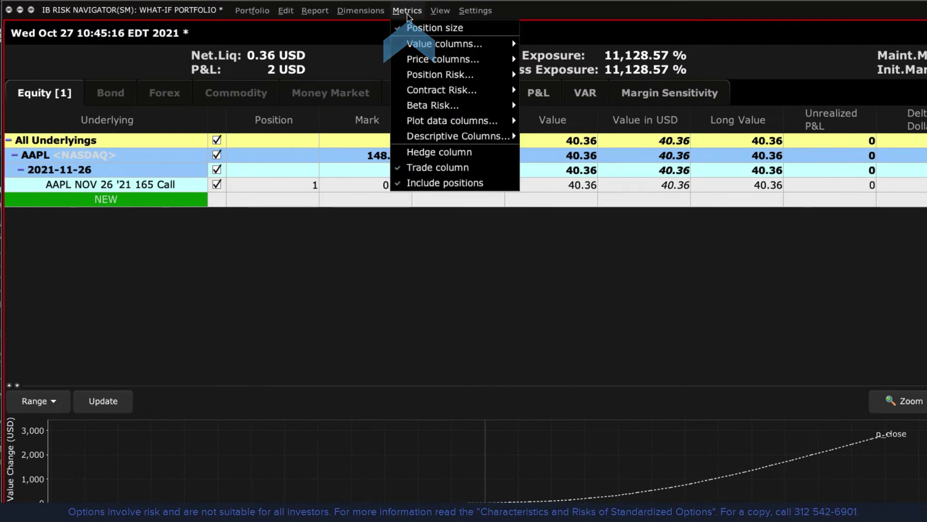
pyautogui.moveTo(420, 73)
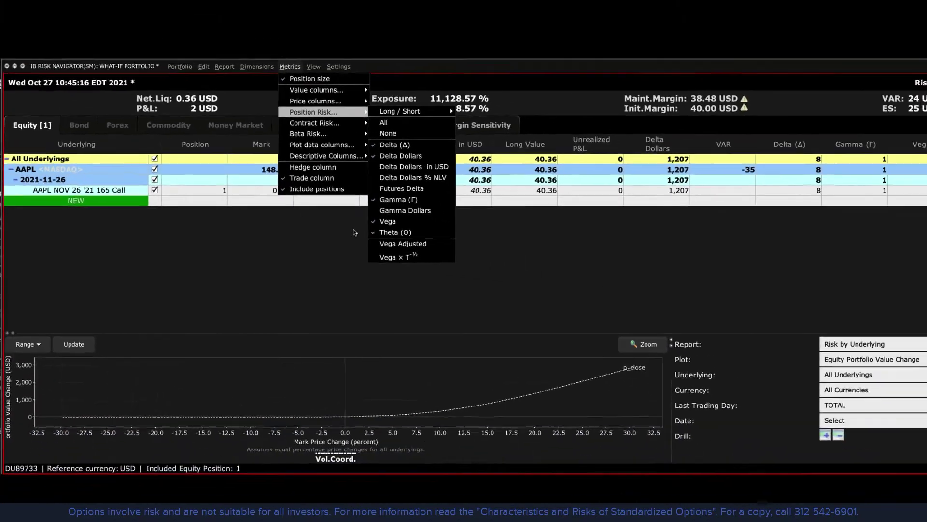
pyautogui.click(499, 244)
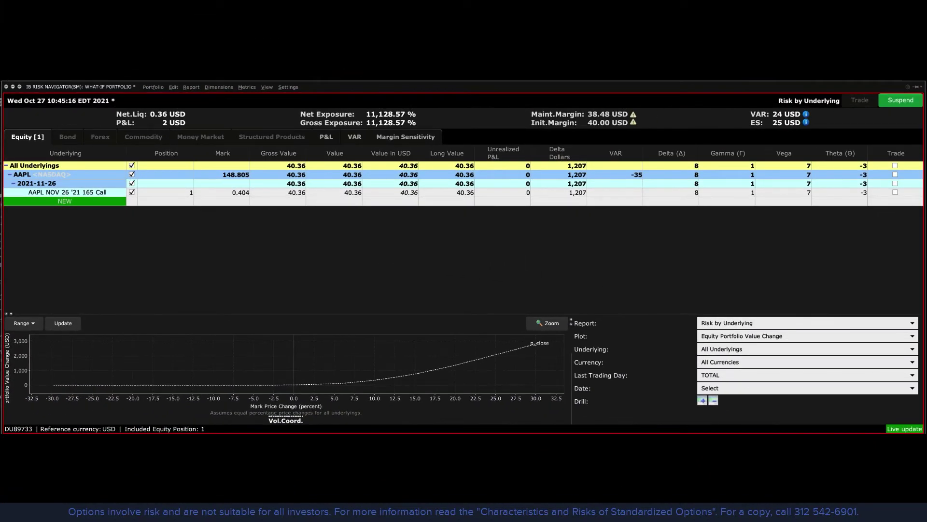
pyautogui.click(267, 87)
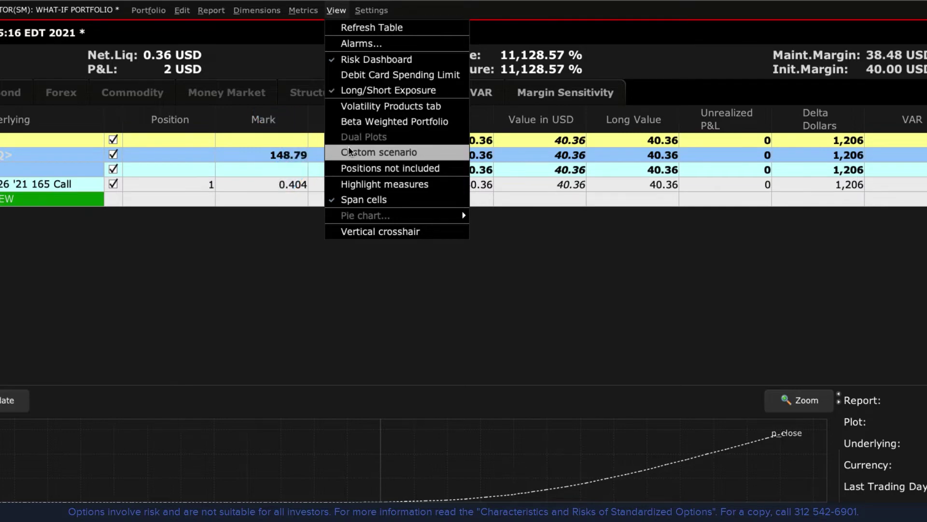
# - Turn on the Custom scenario view beside the Market Scenario
pyautogui.click(349, 151)
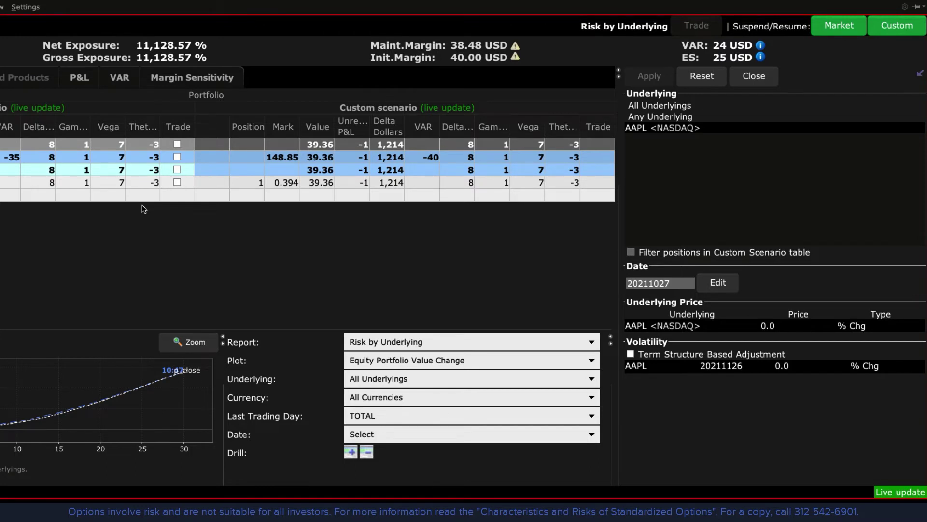
# - Set the AAPL underlying price change to 15.0 with type Chg and apply it
pyautogui.click(766, 326)
pyautogui.write('15')
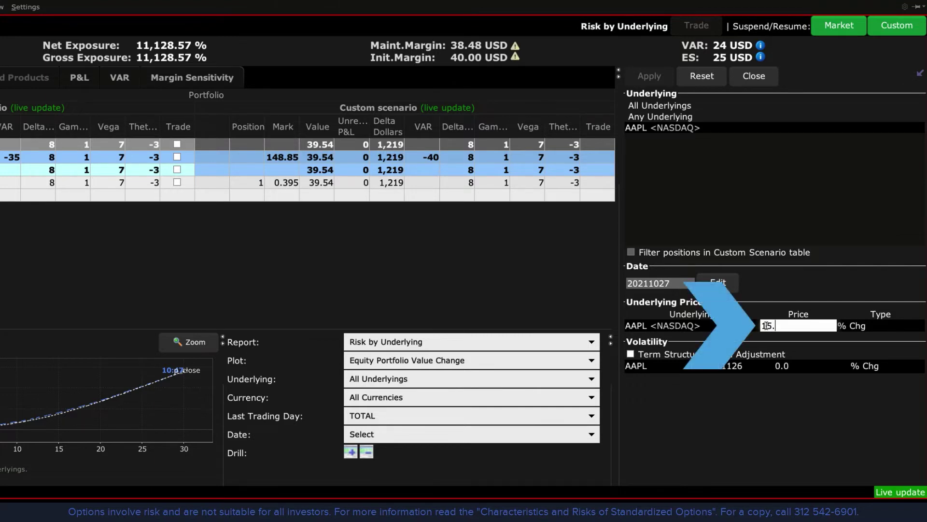
pyautogui.write('.0')
pyautogui.click(858, 327)
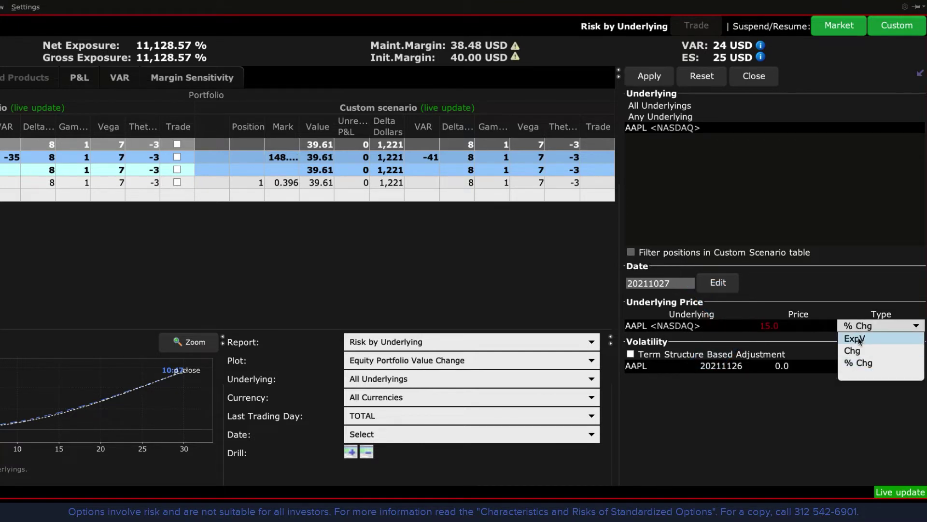
pyautogui.click(852, 351)
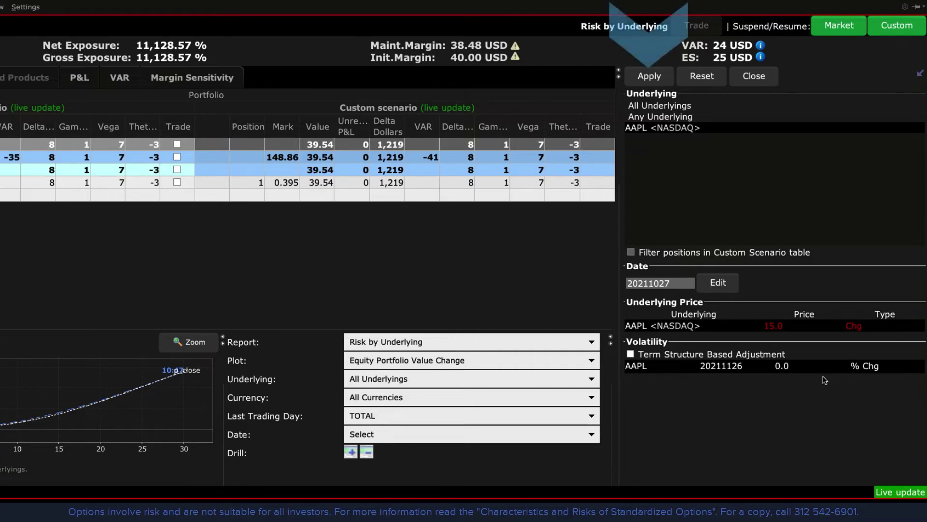
pyautogui.click(649, 76)
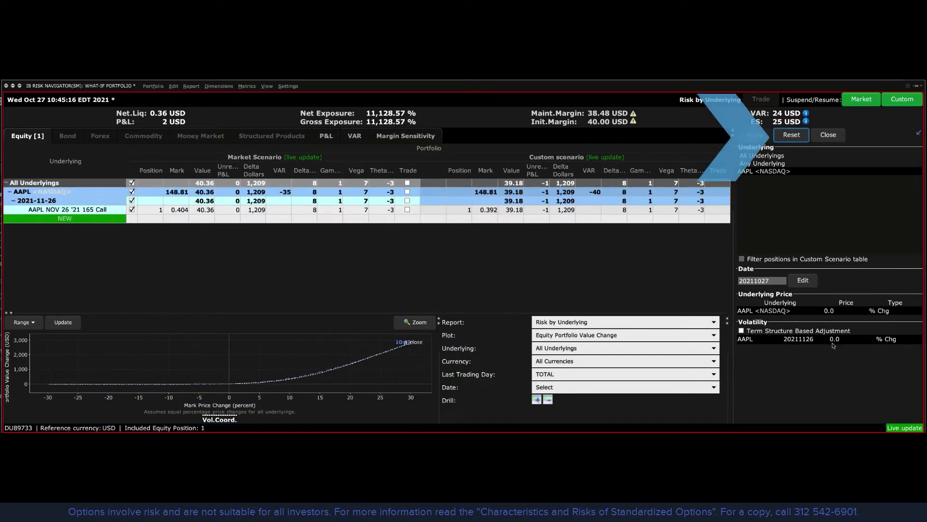
# - Apply a -15 volatility % change to the AAPL custom scenario
pyautogui.click(835, 339)
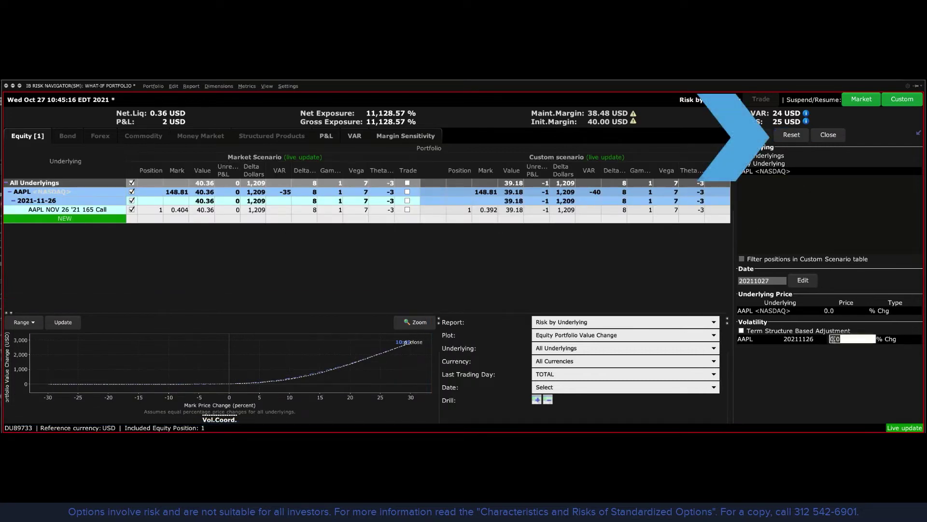
pyautogui.write('-')
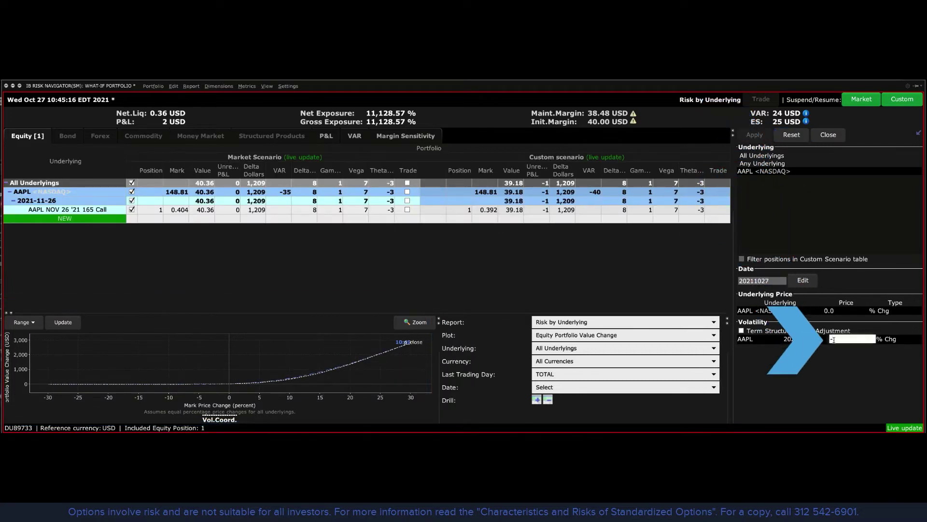
pyautogui.write('15')
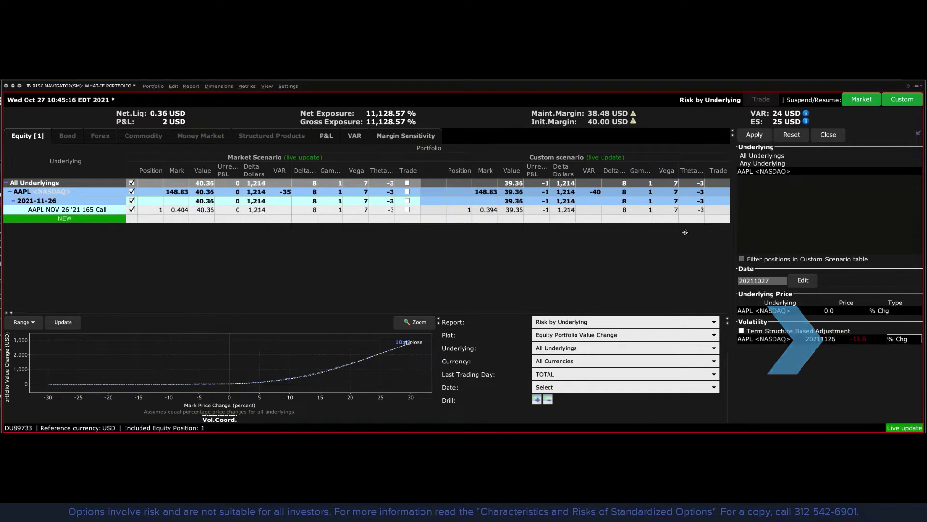
pyautogui.click(753, 136)
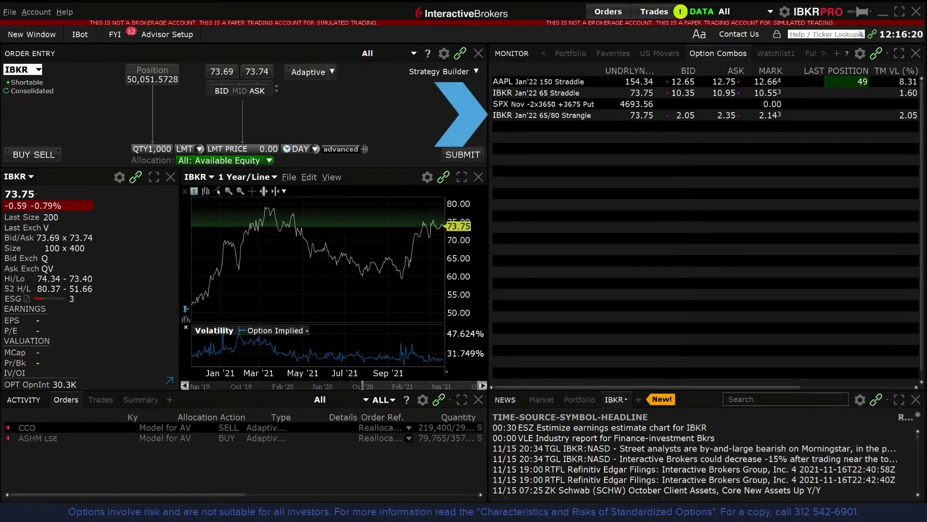
# - Open a new What-If portfolio for the IBKR Jan'22 65/80 Strangle
pyautogui.rightClick(537, 117)
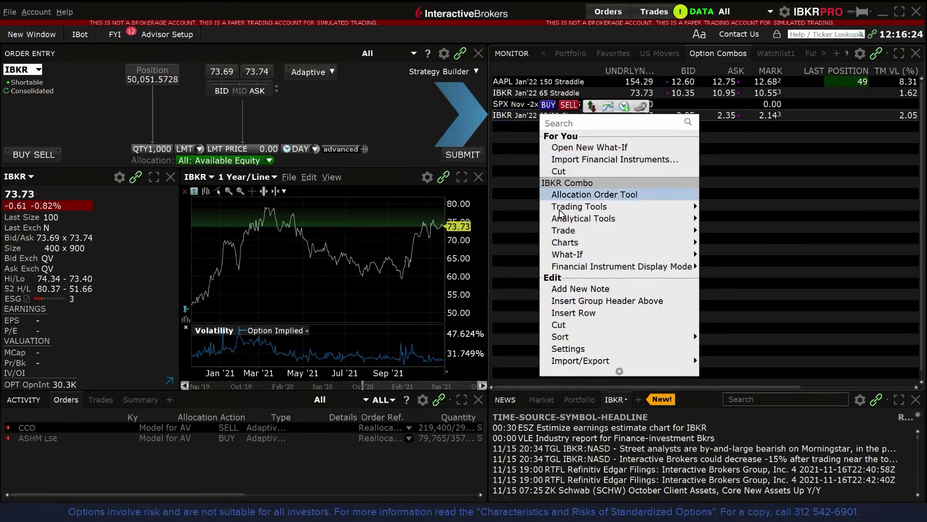
pyautogui.moveTo(580, 257)
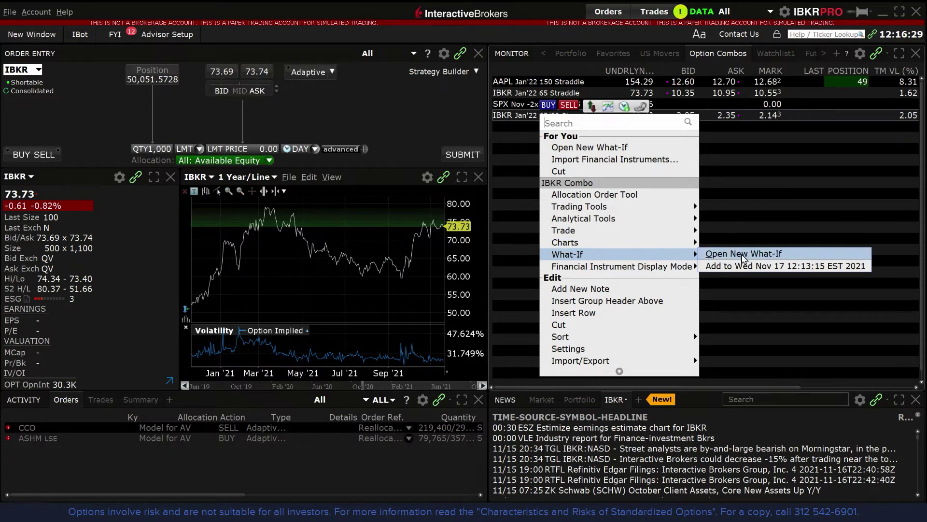
pyautogui.click(846, 255)
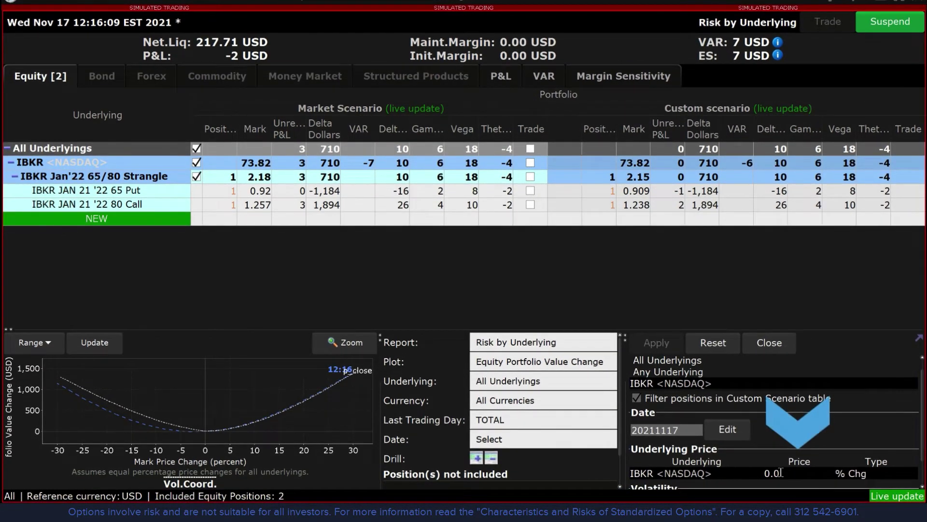
# - Enter 30 as the IBKR underlying price change in the custom scenario
pyautogui.click(783, 475)
pyautogui.write('30')
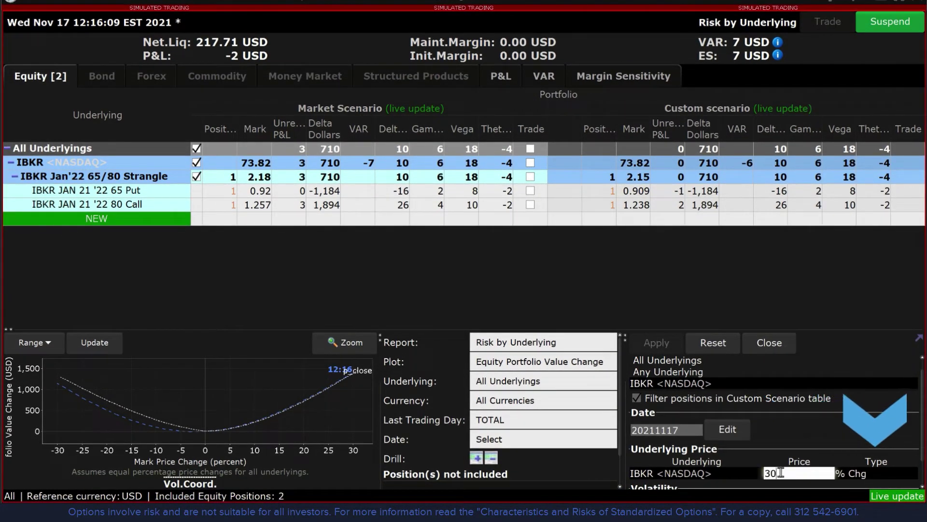
pyautogui.press('Return')
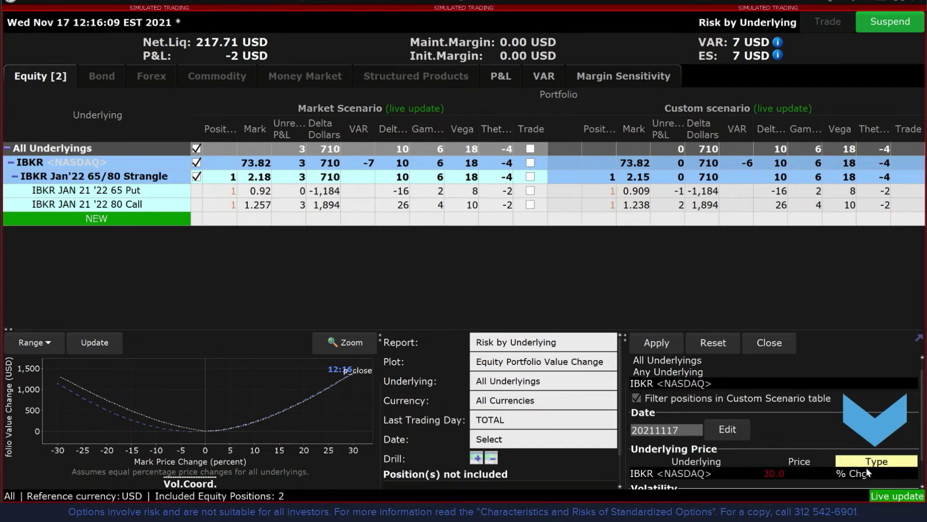
# - Keep the price change type as % Chg and apply the 30% IBKR rise
pyautogui.click(883, 474)
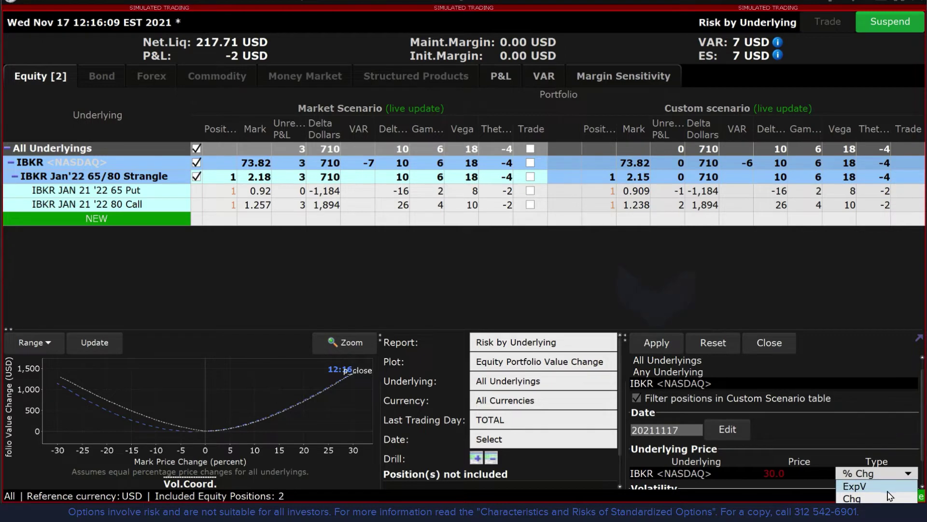
pyautogui.click(888, 475)
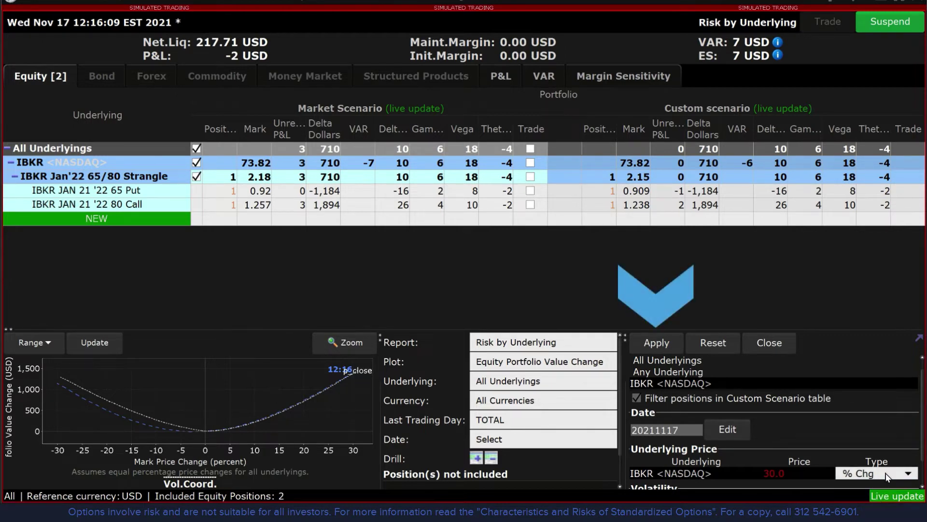
pyautogui.click(657, 342)
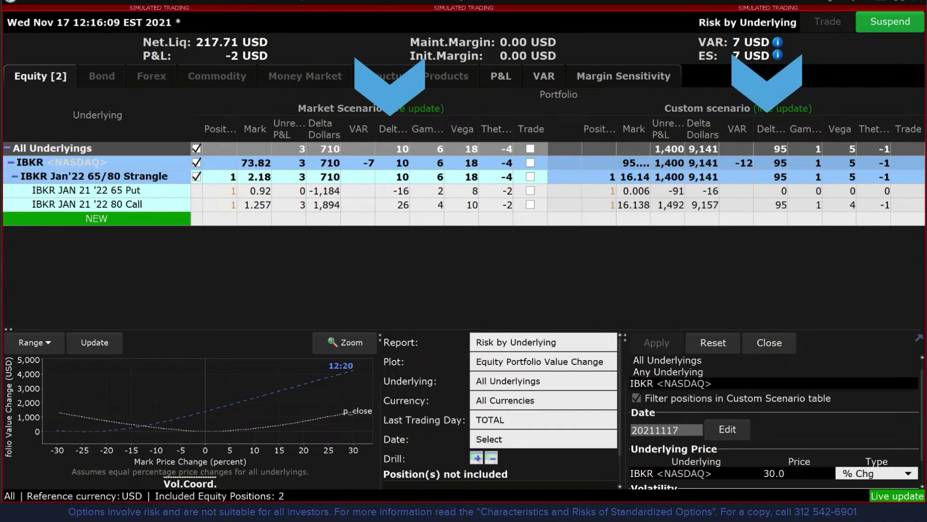
# - Switch the risk plot to Equity Portfolio Value, then to Equity Delta Position
pyautogui.click(603, 360)
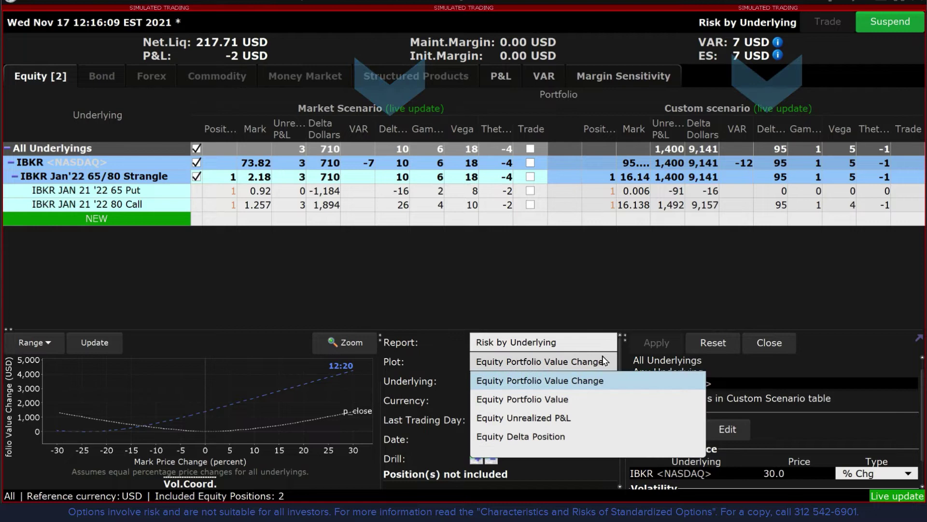
pyautogui.click(592, 398)
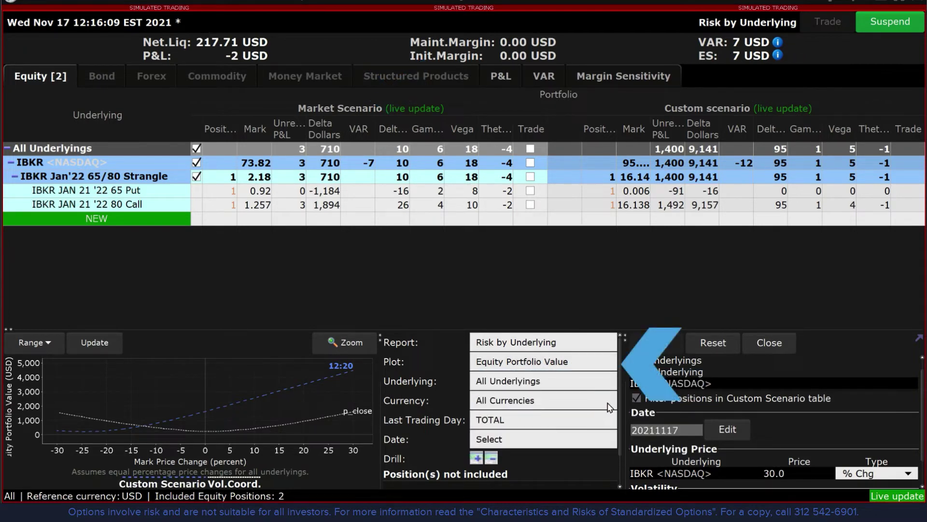
pyautogui.click(604, 364)
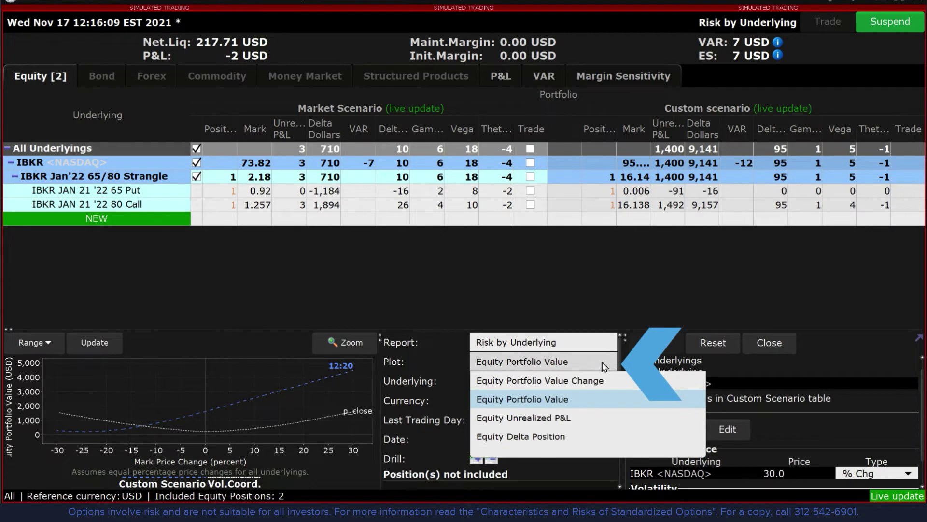
pyautogui.click(574, 437)
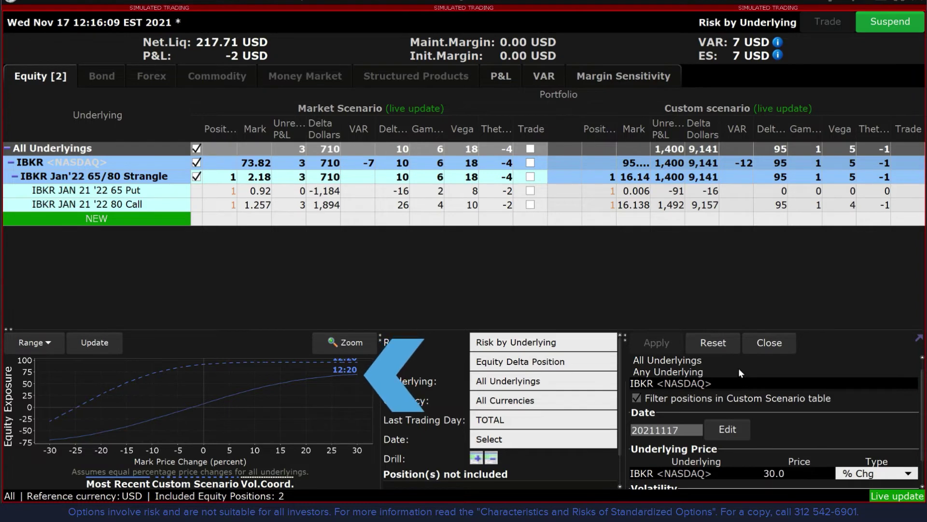
# - Reset the scenario and apply a -50% IBKR volatility change, valuing the strangle at 0.21
pyautogui.click(720, 341)
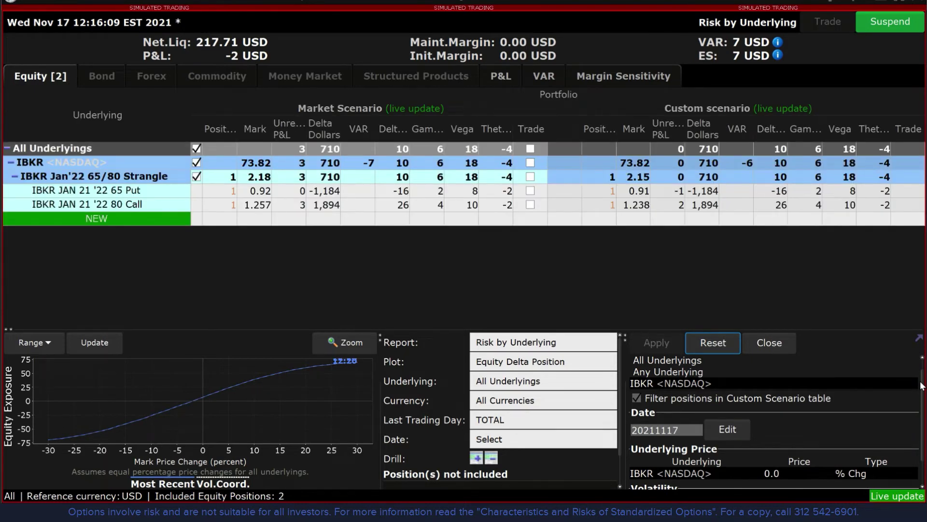
pyautogui.scroll(-2, 921, 385)
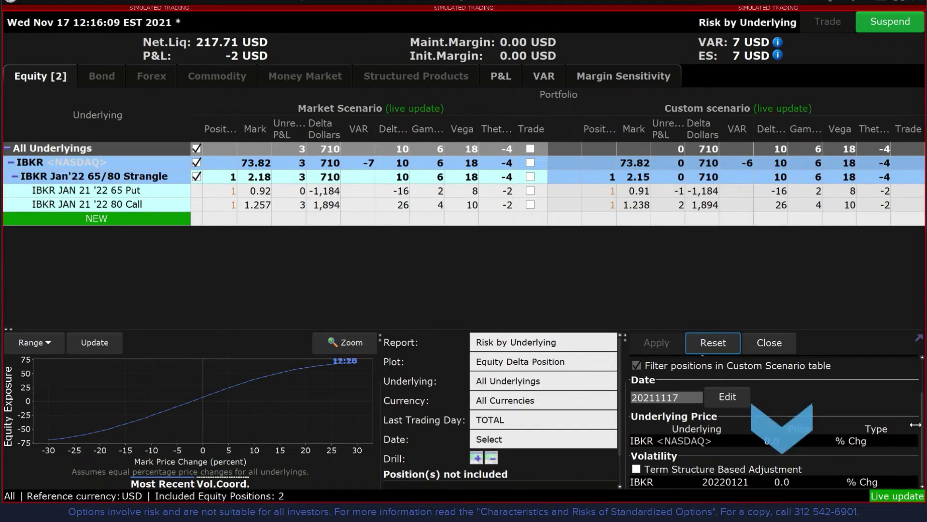
pyautogui.click(802, 481)
pyautogui.write('-50')
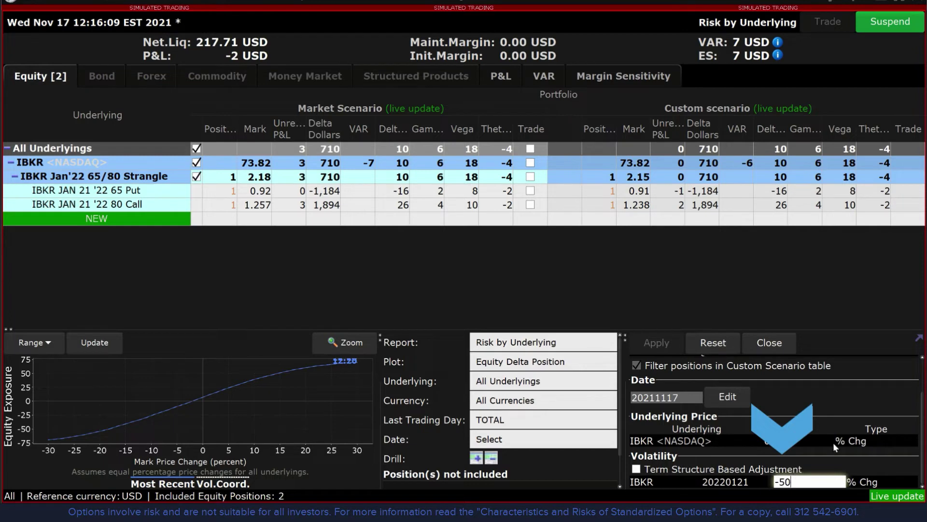
pyautogui.press('Return')
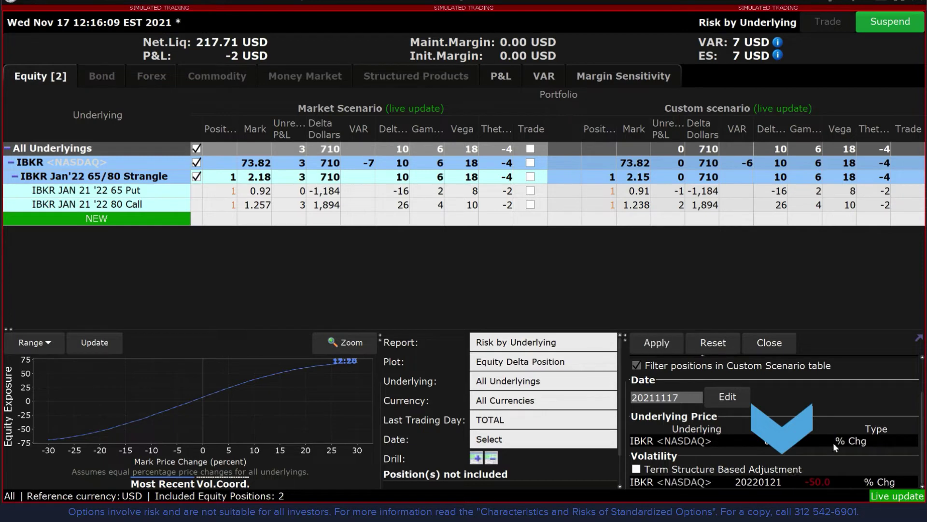
pyautogui.click(667, 341)
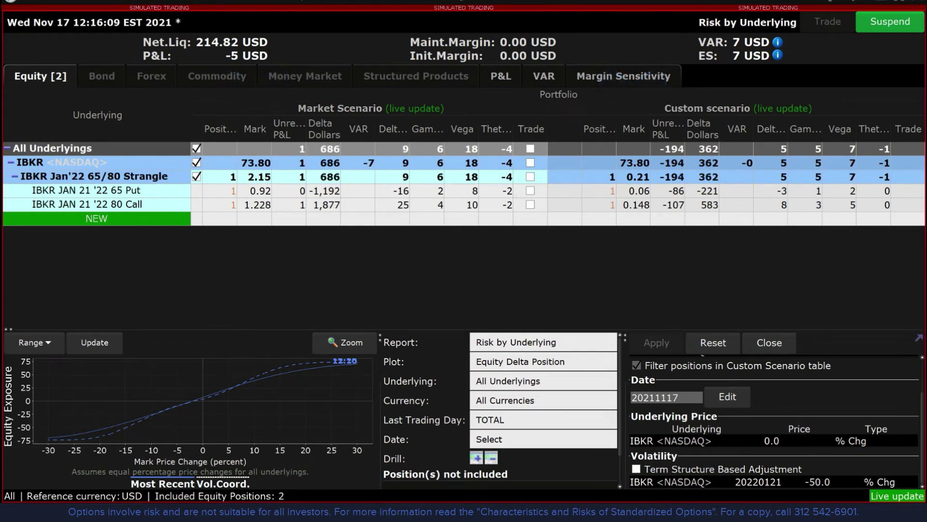
pyautogui.click(720, 343)
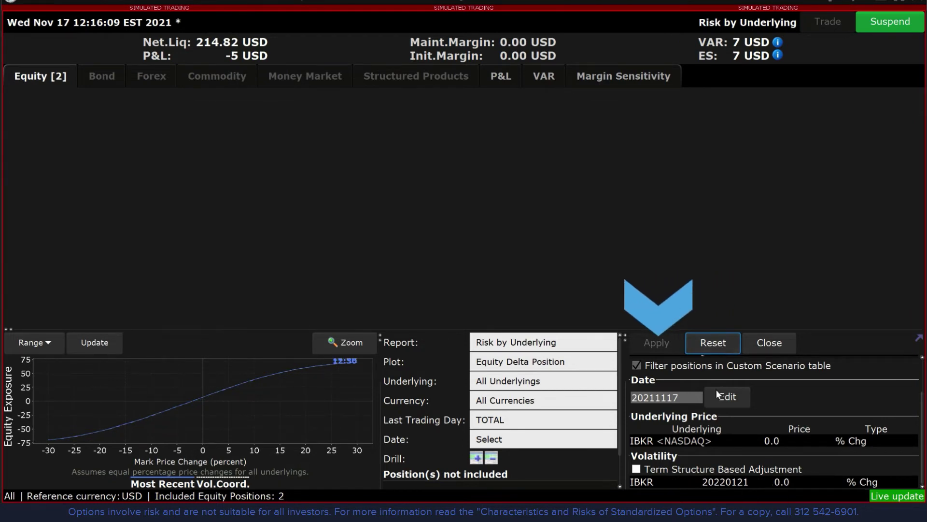
pyautogui.click(714, 397)
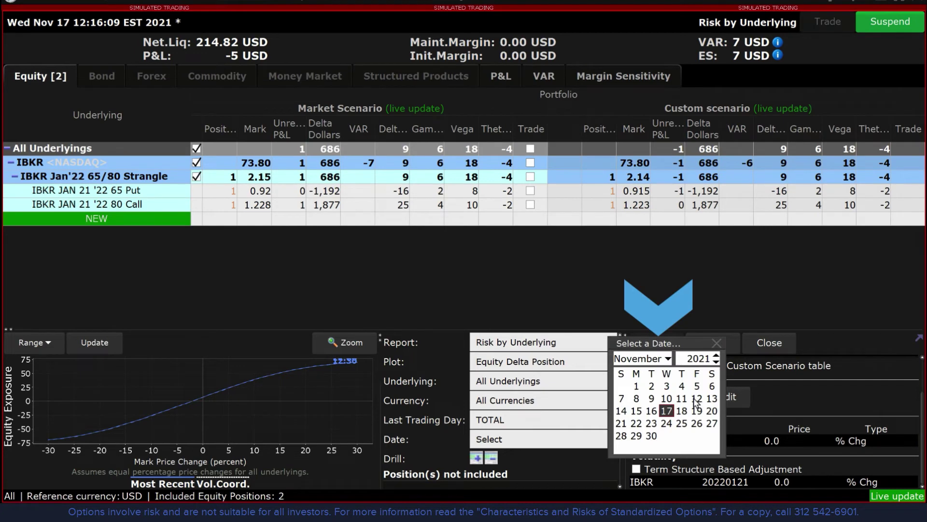
pyautogui.click(668, 358)
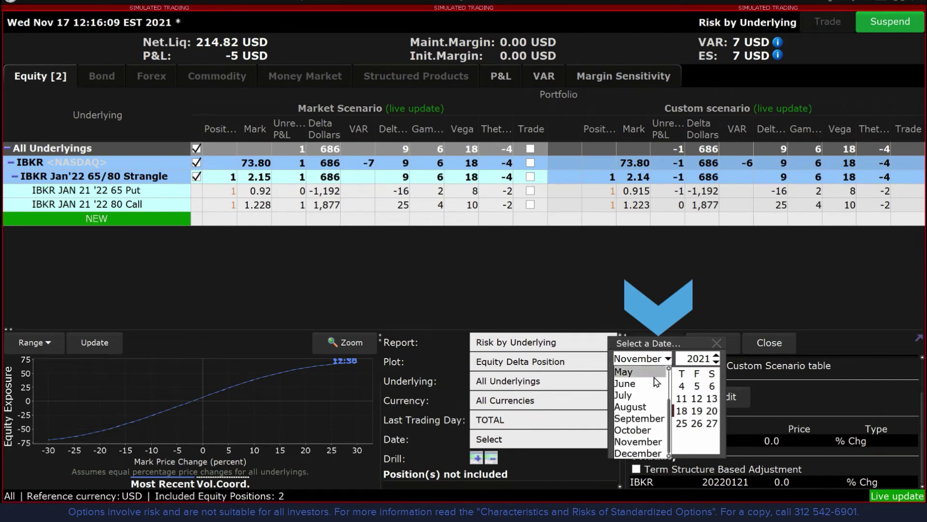
pyautogui.scroll(2, 644, 377)
pyautogui.click(632, 372)
pyautogui.click(716, 355)
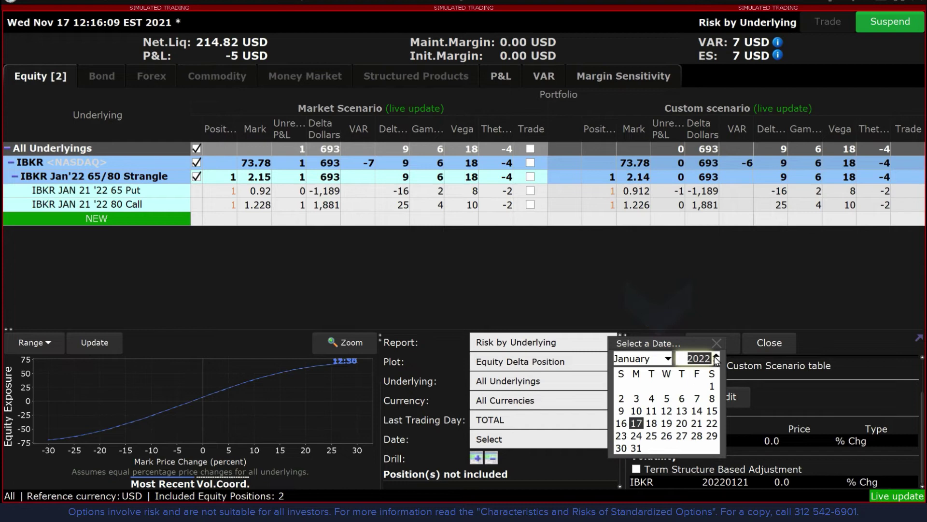
pyautogui.click(682, 424)
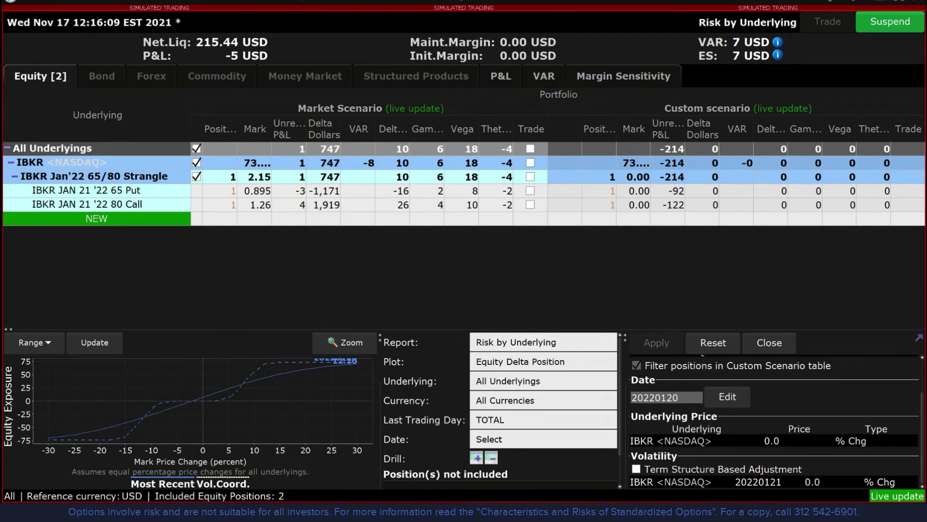
# - Change the scenario date to January 26, 2022 and set the final settlement price to 81
pyautogui.click(721, 400)
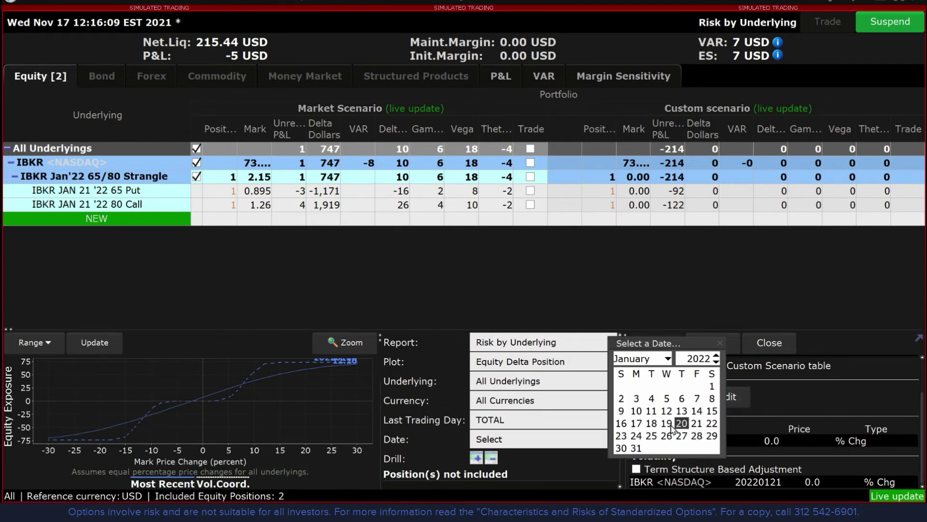
pyautogui.click(666, 436)
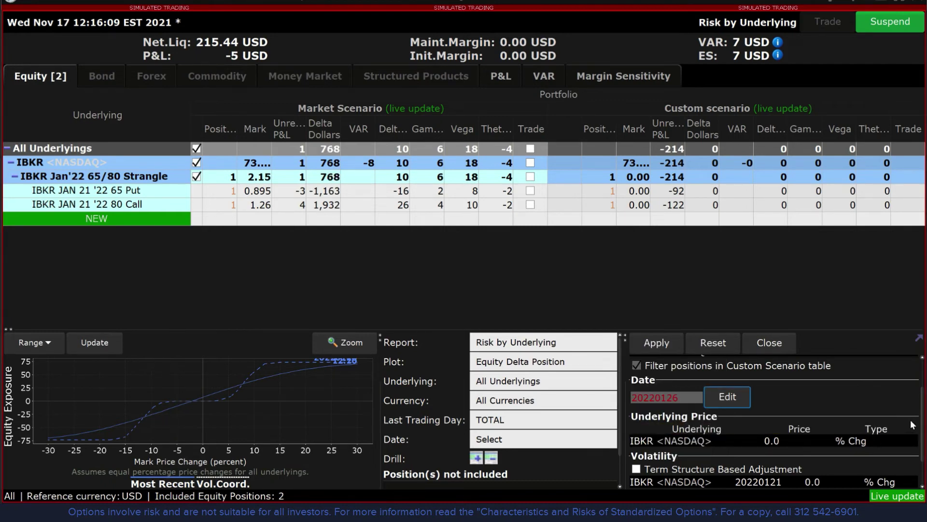
pyautogui.scroll(-1, 925, 416)
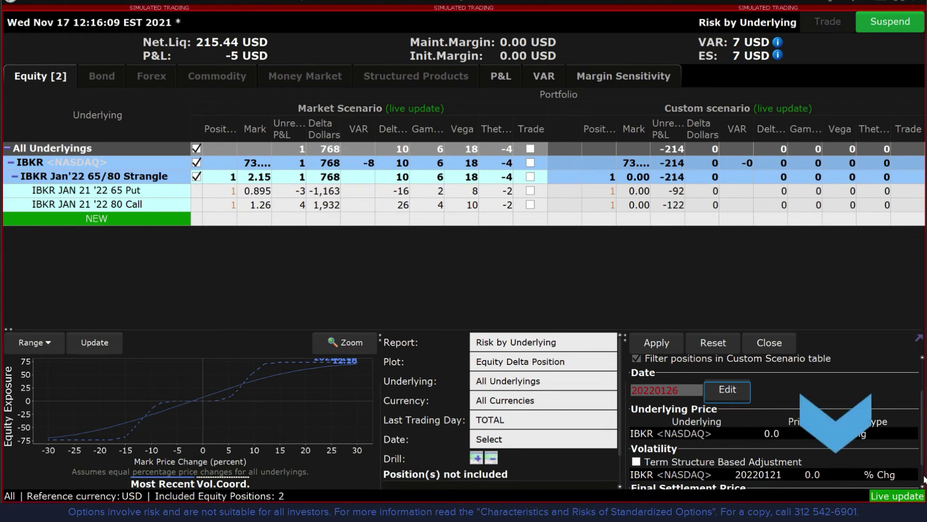
pyautogui.scroll(-1, 924, 480)
pyautogui.scroll(-2, 925, 480)
pyautogui.click(835, 479)
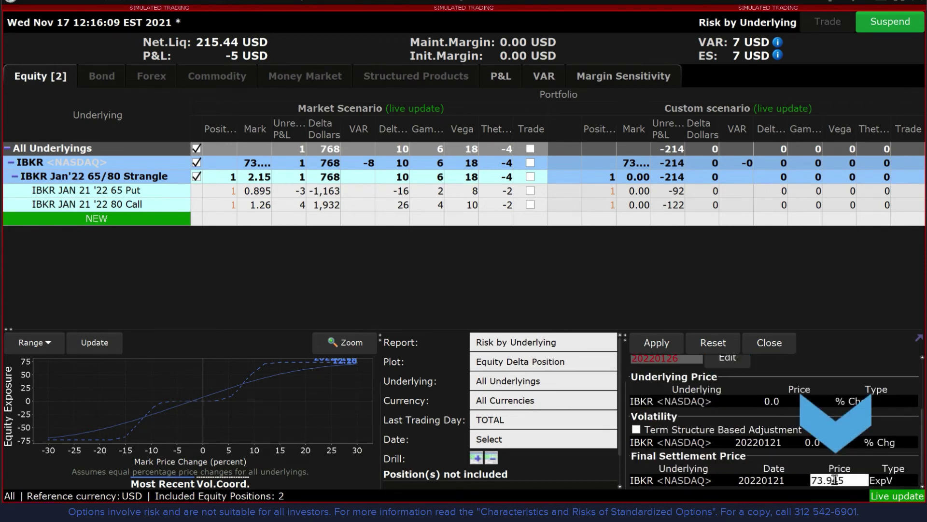
pyautogui.write('81')
pyautogui.press('Return')
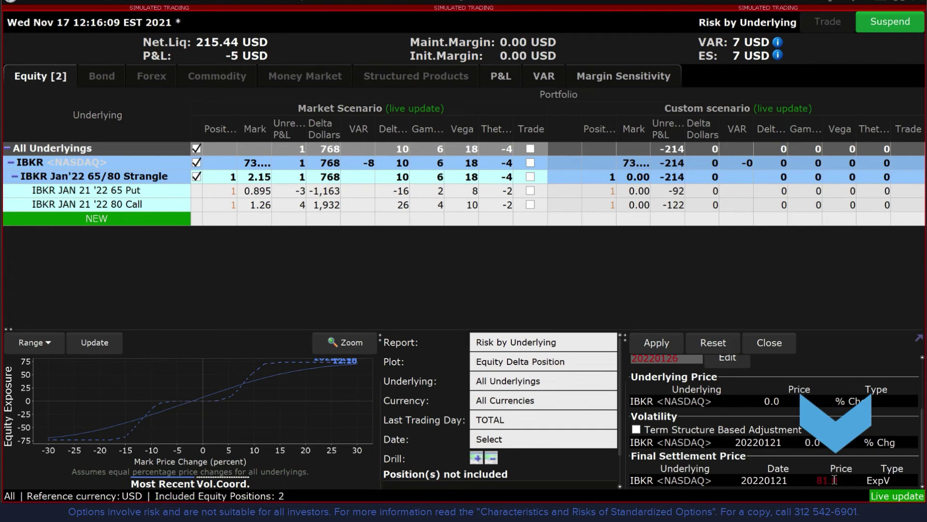
# - Set the IBKR underlying price to 85 with type ExpV (expected value)
pyautogui.click(794, 401)
pyautogui.write('85')
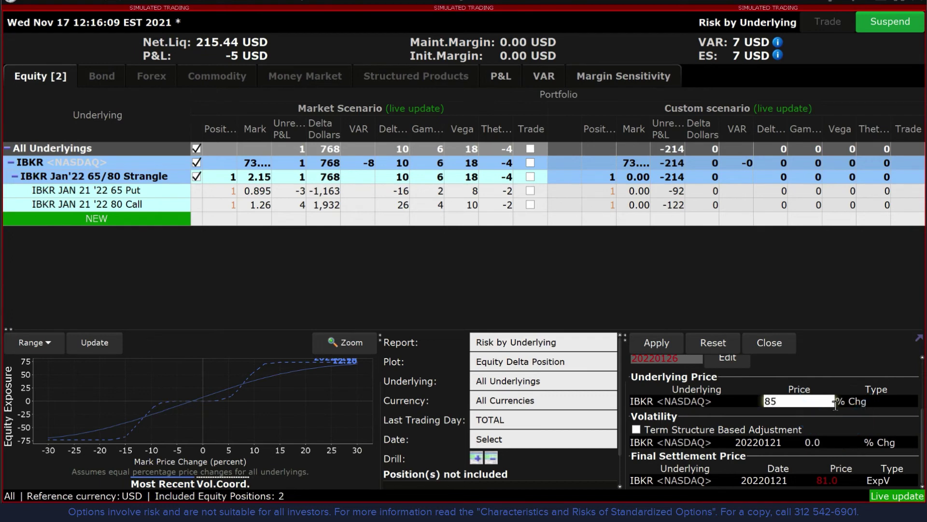
pyautogui.click(856, 402)
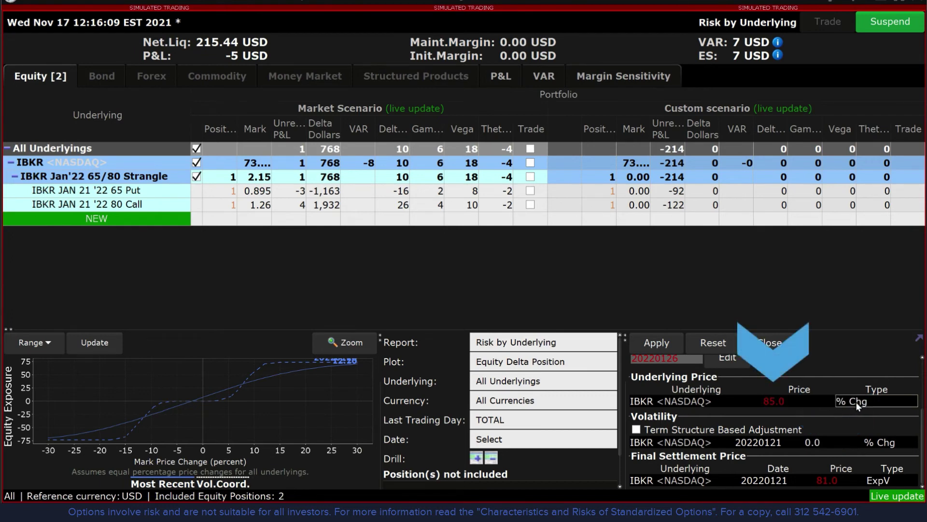
pyautogui.click(856, 402)
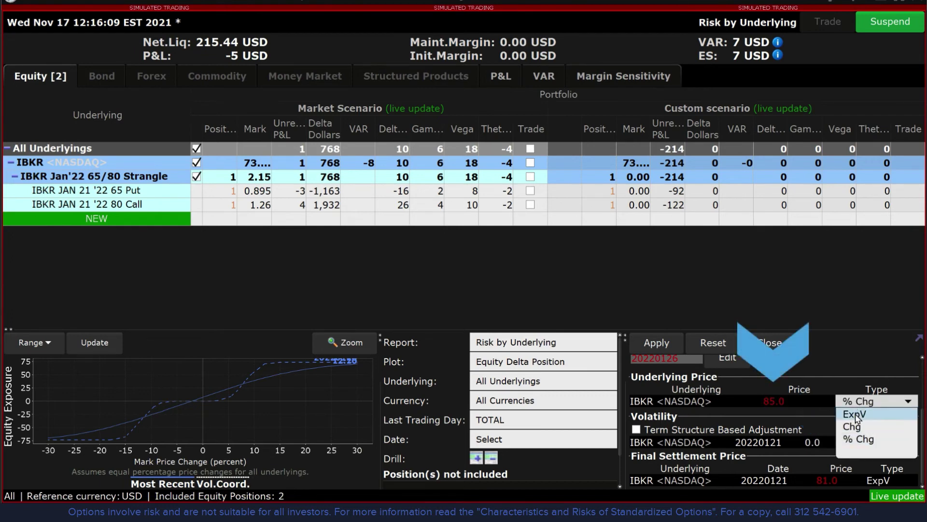
pyautogui.click(854, 413)
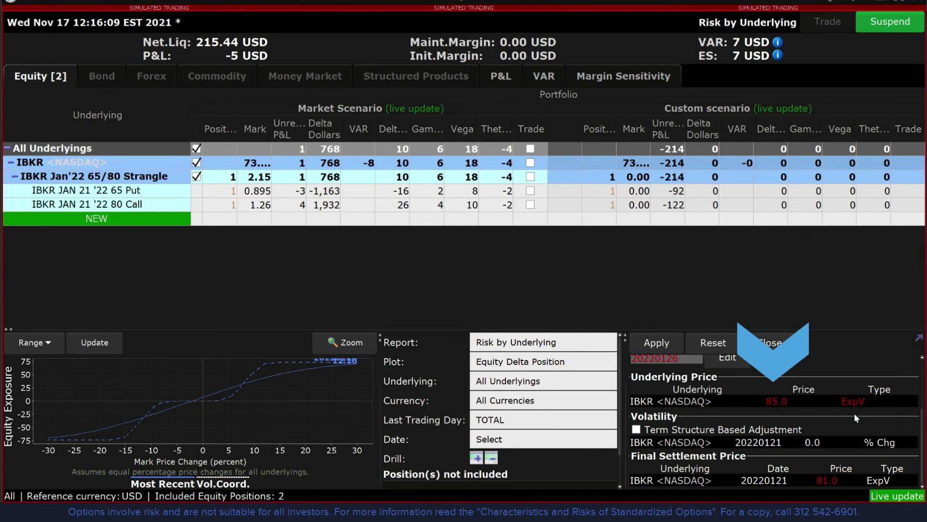
# - Apply the post-expiration settlement scenario to the strangle
pyautogui.click(650, 338)
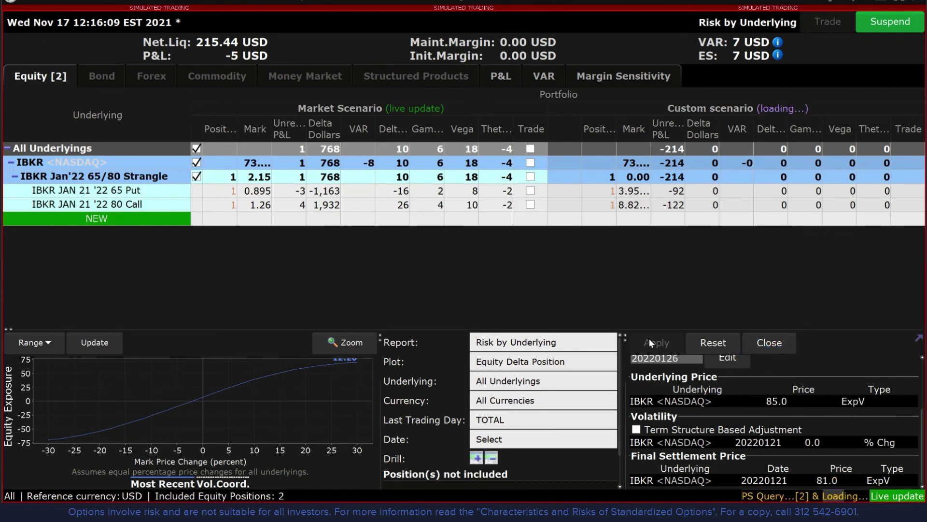